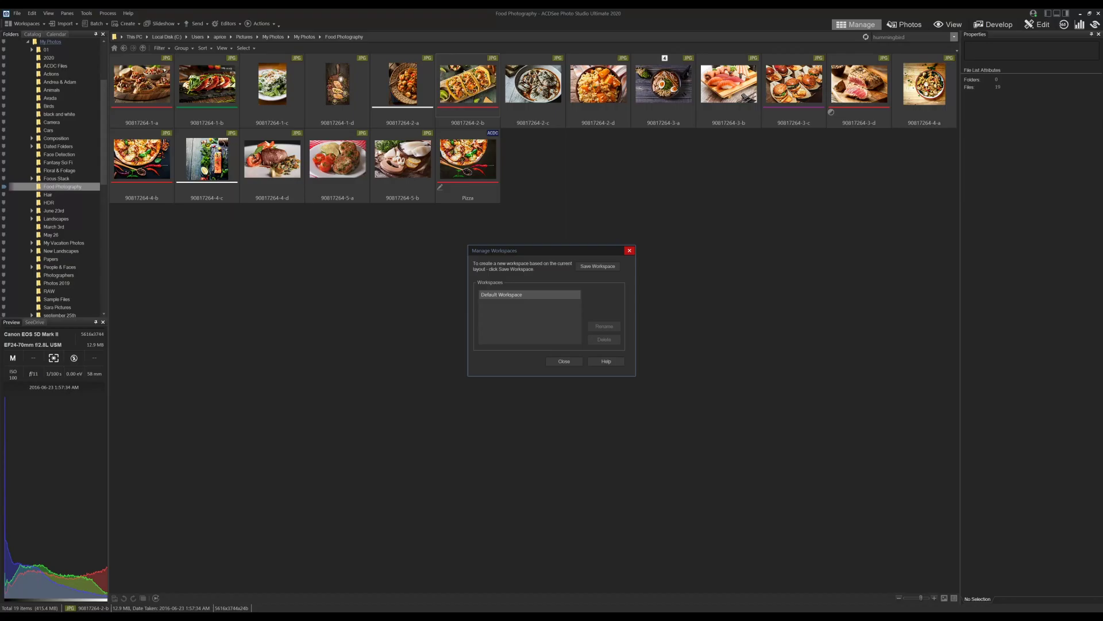
# - Close the Manage Workspaces dialog without changes, leaving only the Default Workspace
pyautogui.click(627, 250)
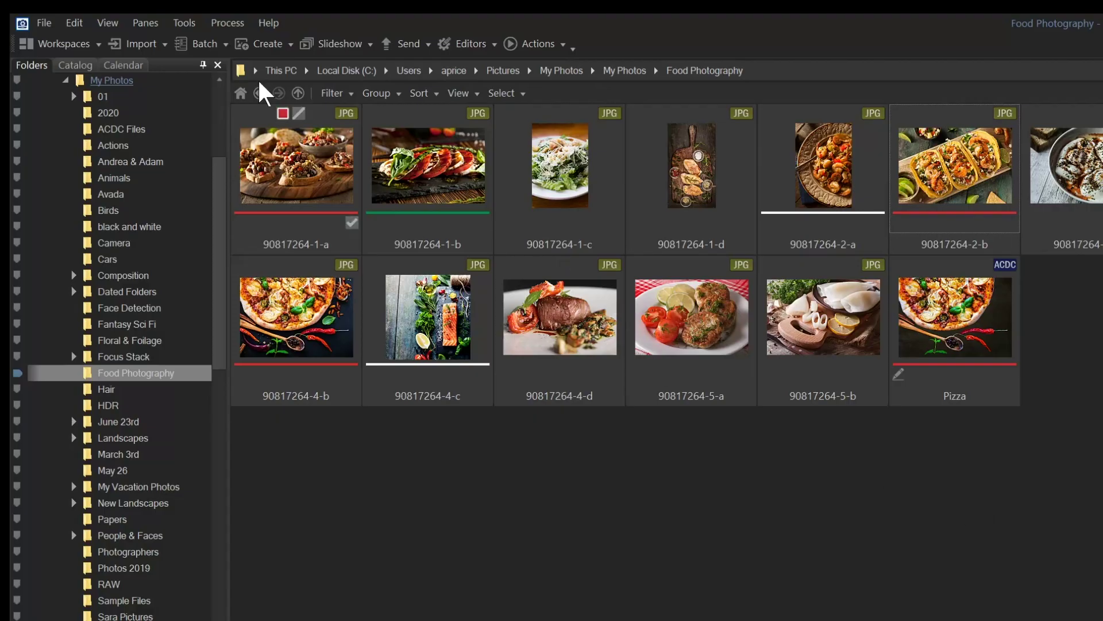
# - Hide the Preview and SeeDrive panes from the Panes menu
pyautogui.click(67, 13)
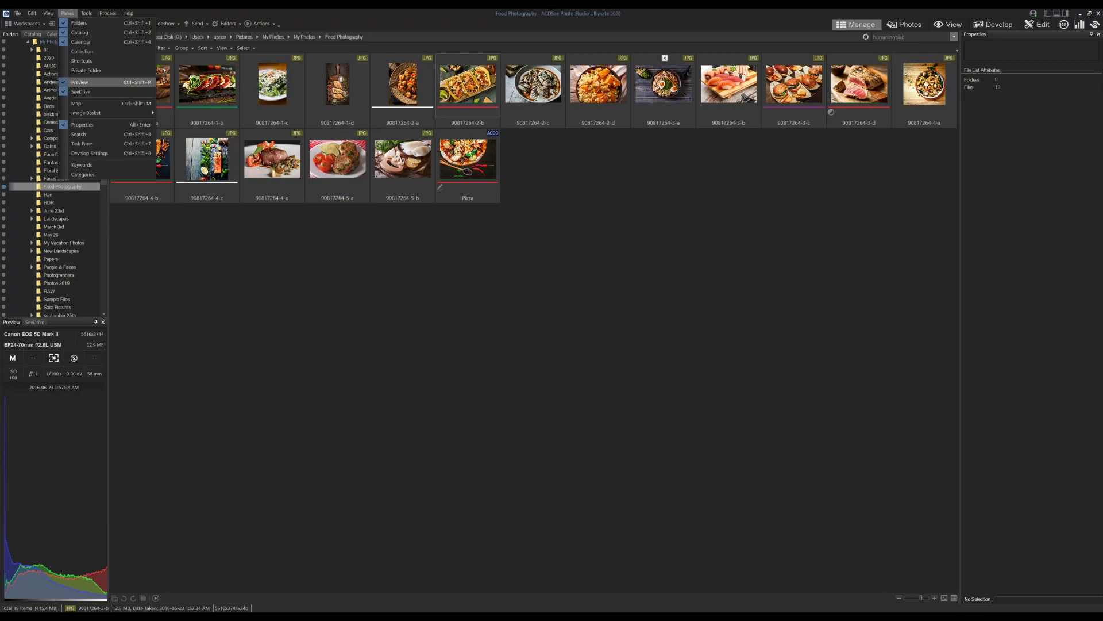
pyautogui.click(86, 90)
pyautogui.click(67, 13)
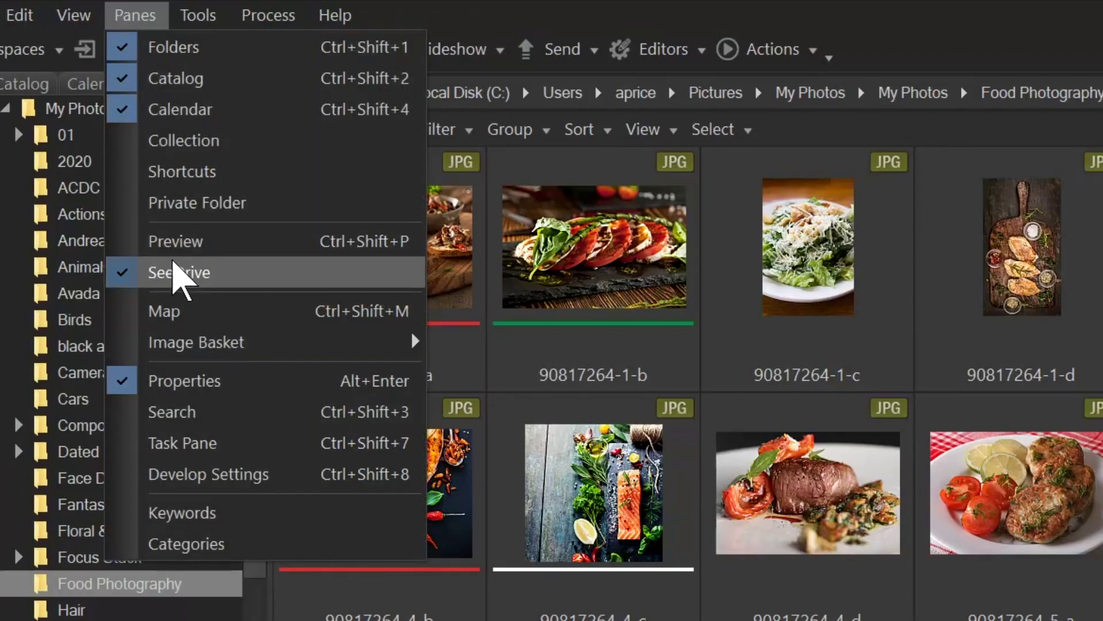
pyautogui.click(179, 273)
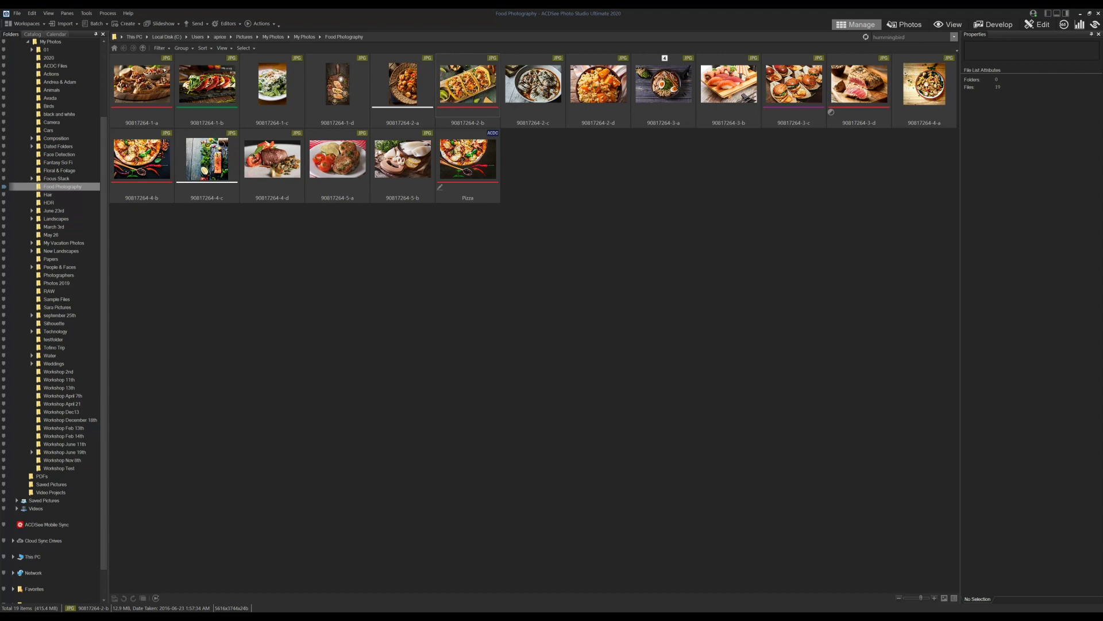
# - Add the Collections pane to the left panel and bring the Catalog tab forward
pyautogui.click(69, 12)
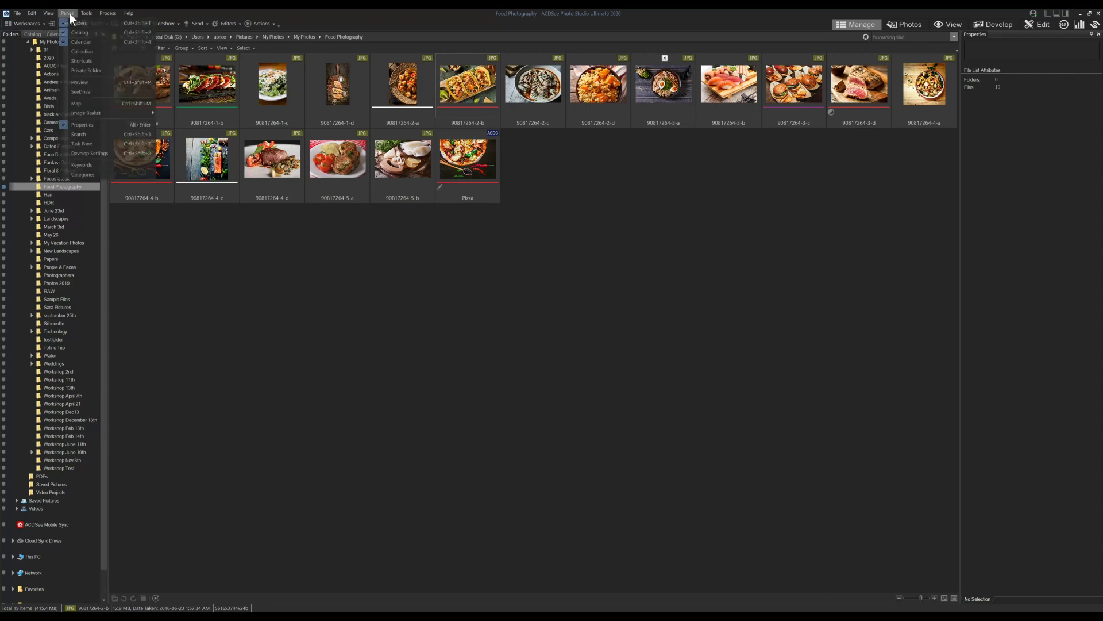
pyautogui.click(107, 51)
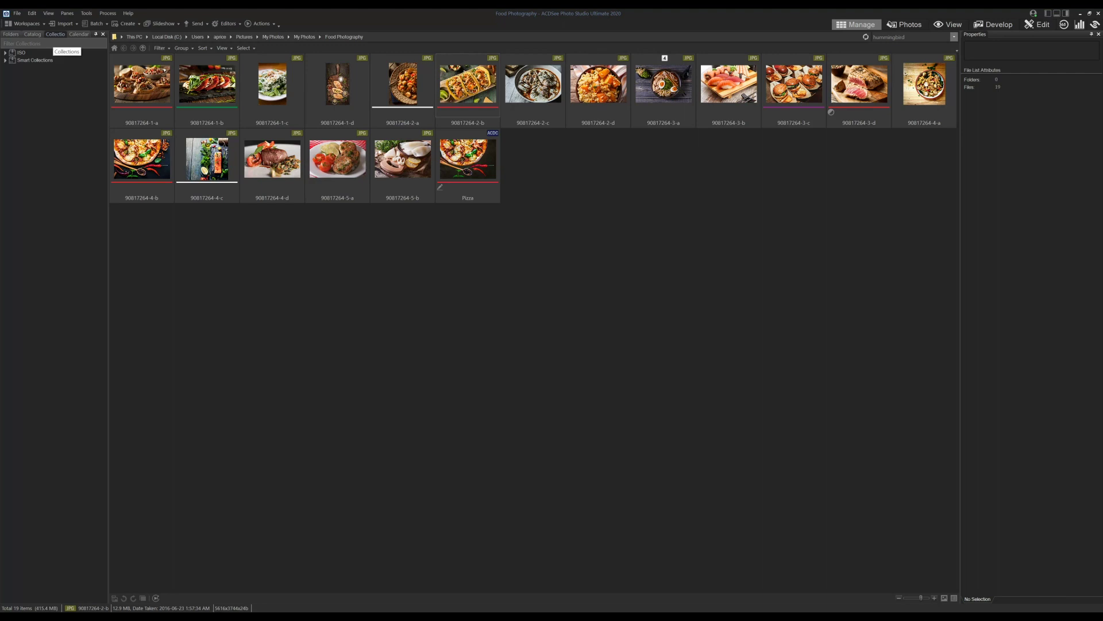
pyautogui.click(32, 33)
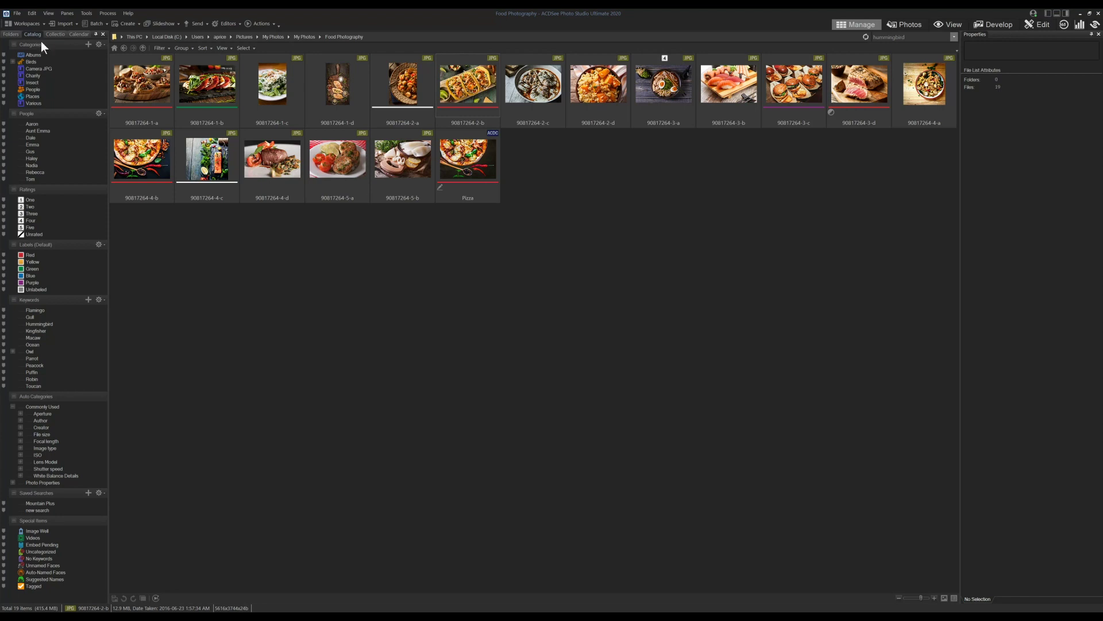
# - Dock the Catalog pane as its own panel below Folders, with the folder tree shown above
pyautogui.moveTo(43, 54); pyautogui.dragTo(97, 118)
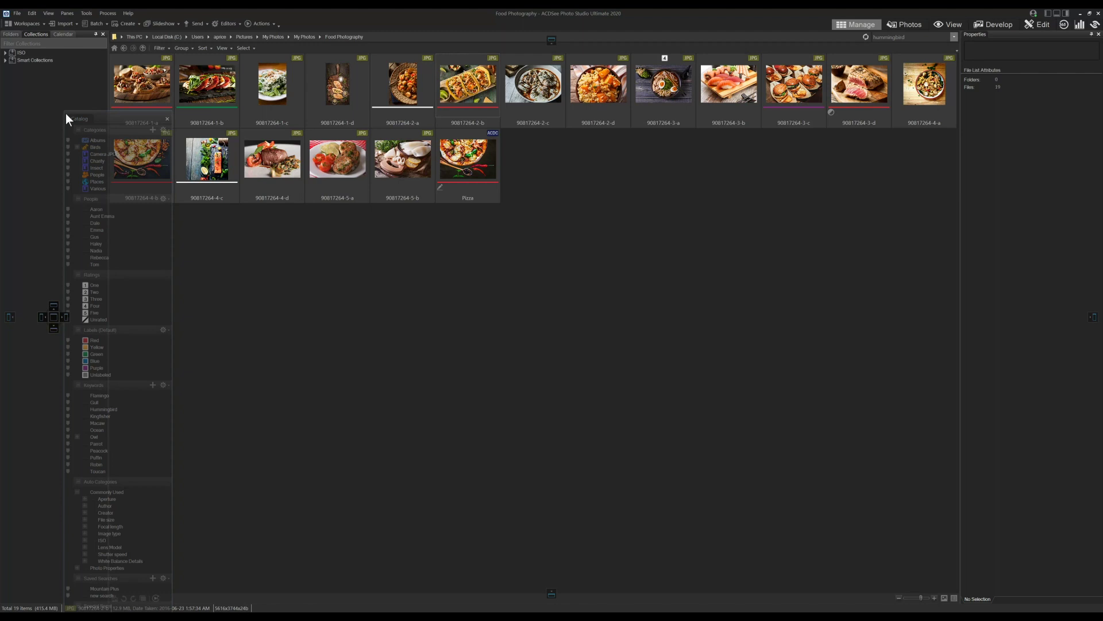
pyautogui.moveTo(98, 118)
pyautogui.mouseDown()
pyautogui.moveTo(158, 109)
pyautogui.moveTo(79, 107)
pyautogui.moveTo(53, 323)
pyautogui.mouseUp()
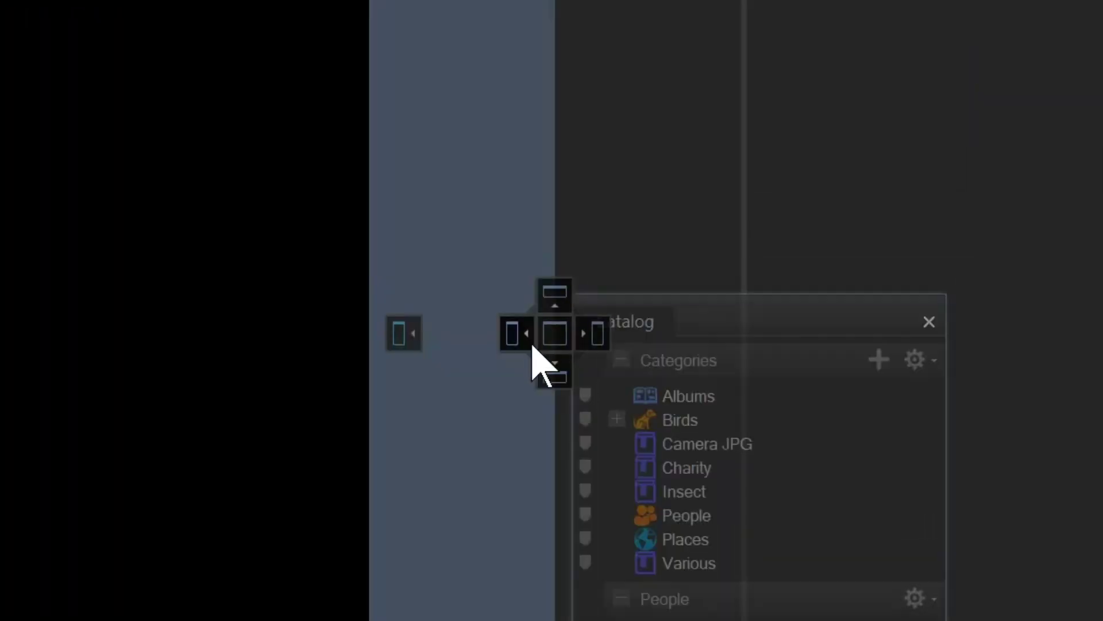
pyautogui.moveTo(541, 362)
pyautogui.mouseDown()
pyautogui.moveTo(535, 332)
pyautogui.moveTo(554, 335)
pyautogui.mouseUp()
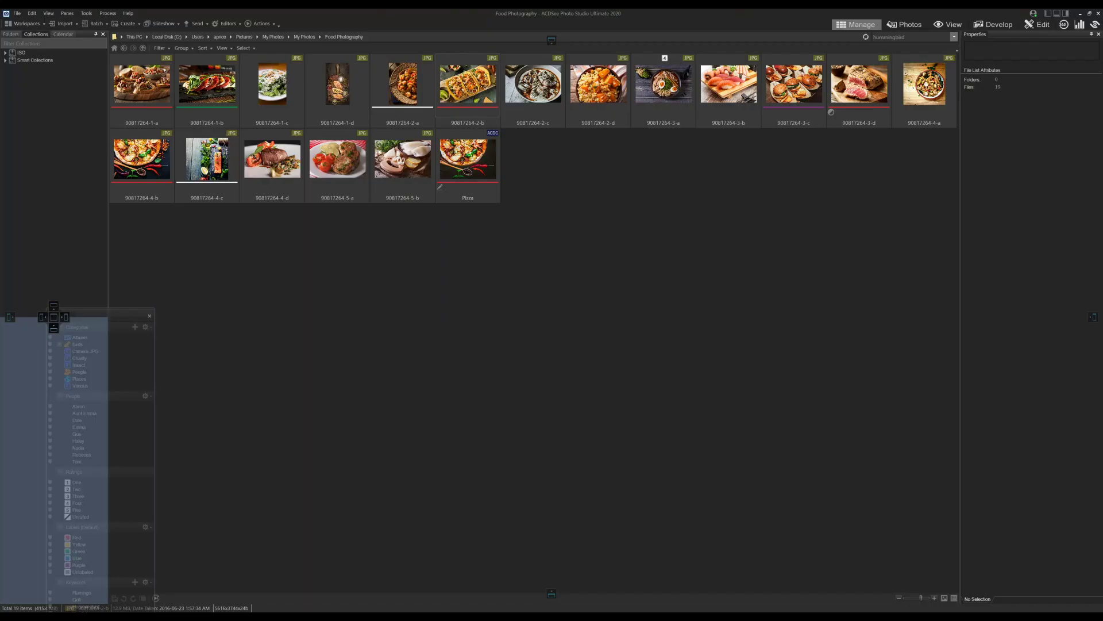
pyautogui.moveTo(54, 323); pyautogui.dragTo(54, 326)
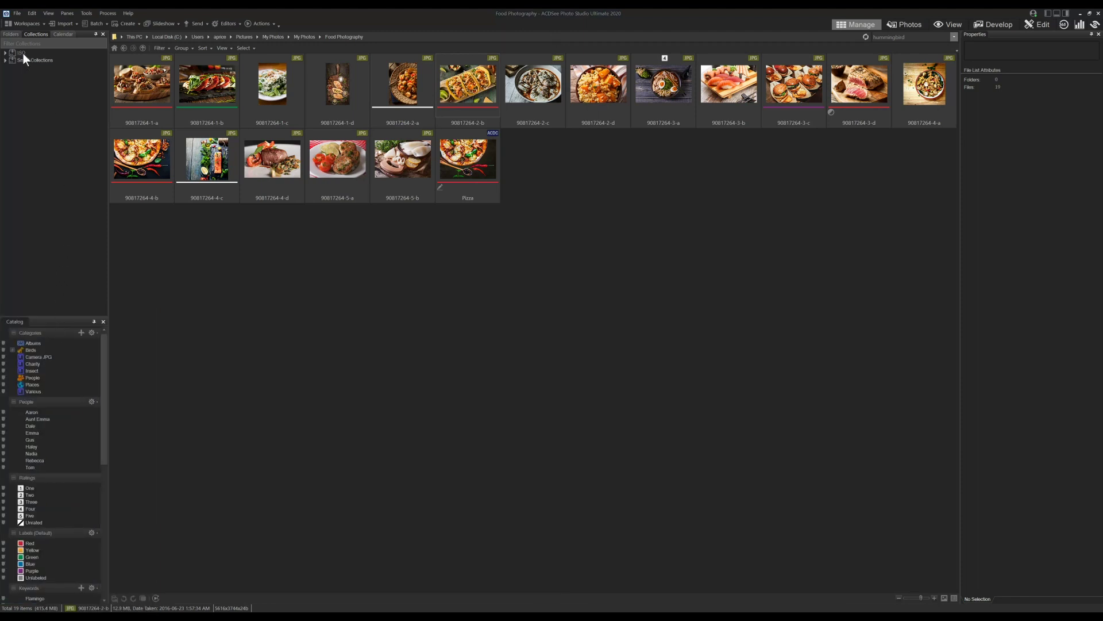
pyautogui.click(14, 35)
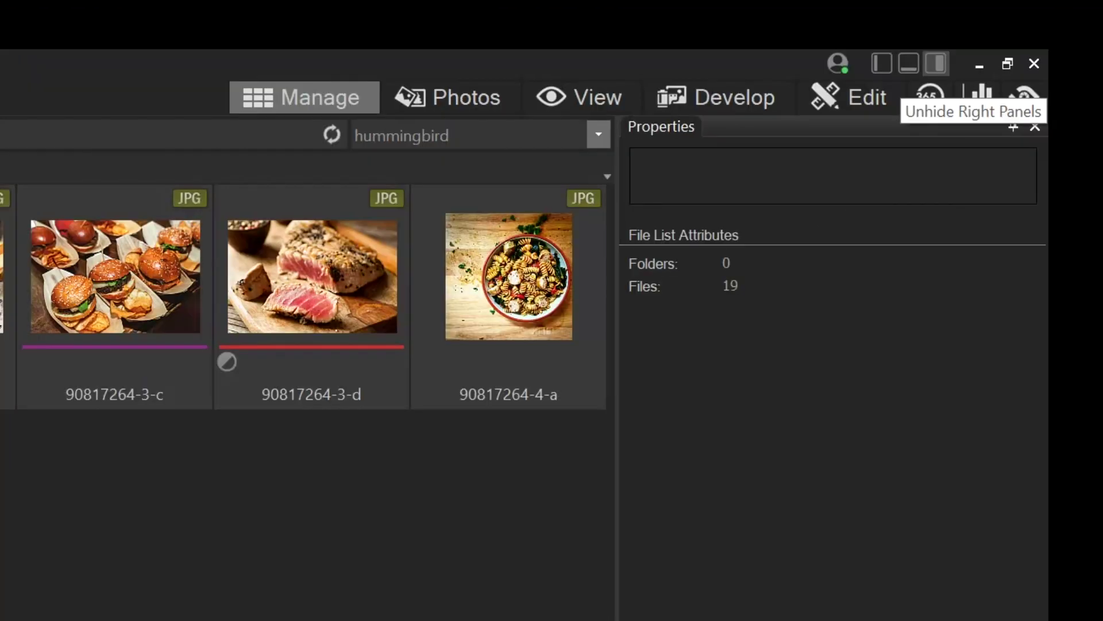
# - Briefly view photo 90817264-3-d's IPTC metadata in Properties, then leave that panel hidden
pyautogui.click(938, 64)
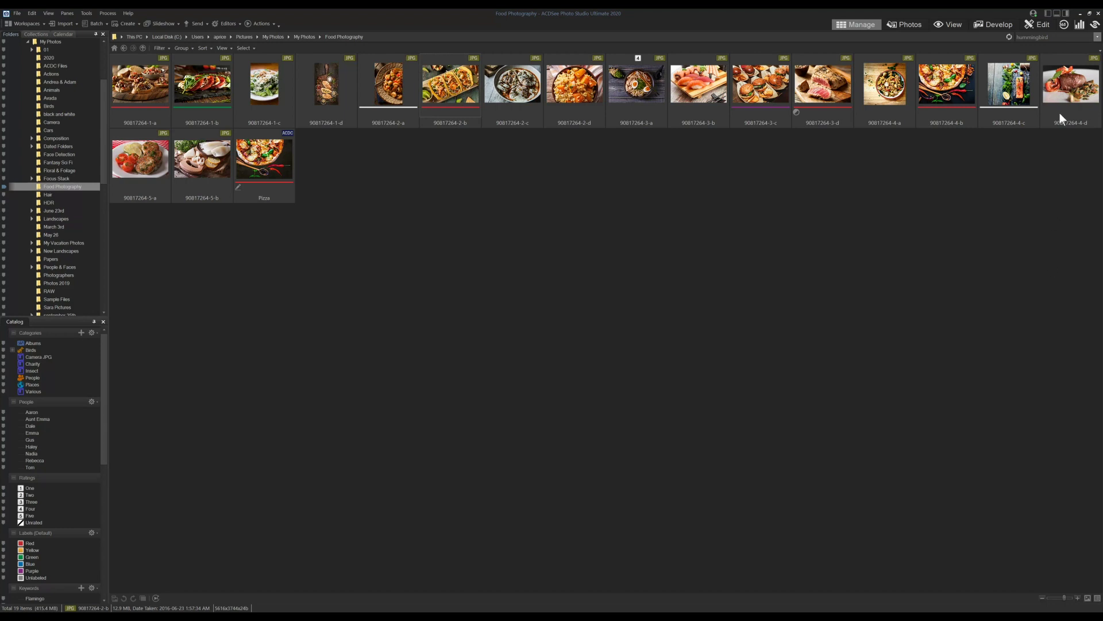
pyautogui.click(1070, 15)
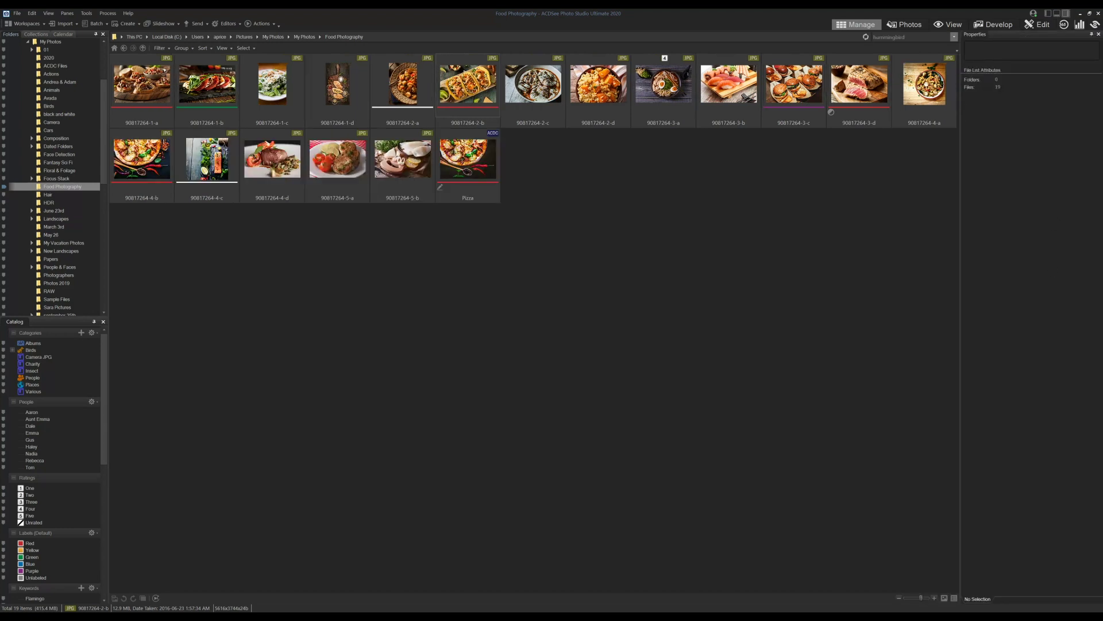
pyautogui.click(1068, 16)
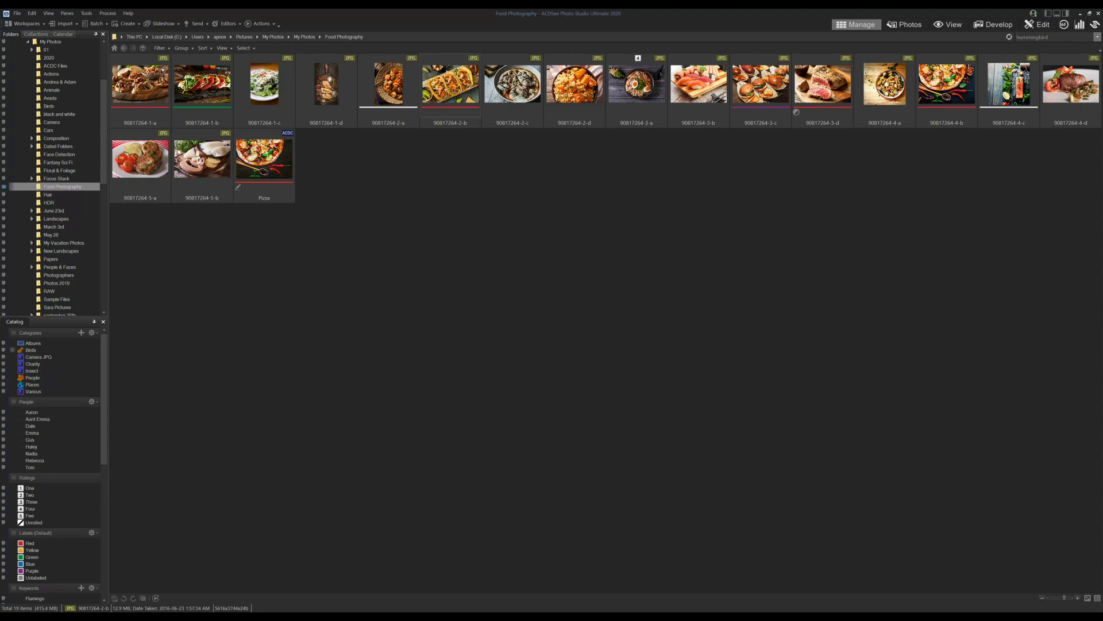
pyautogui.click(1068, 26)
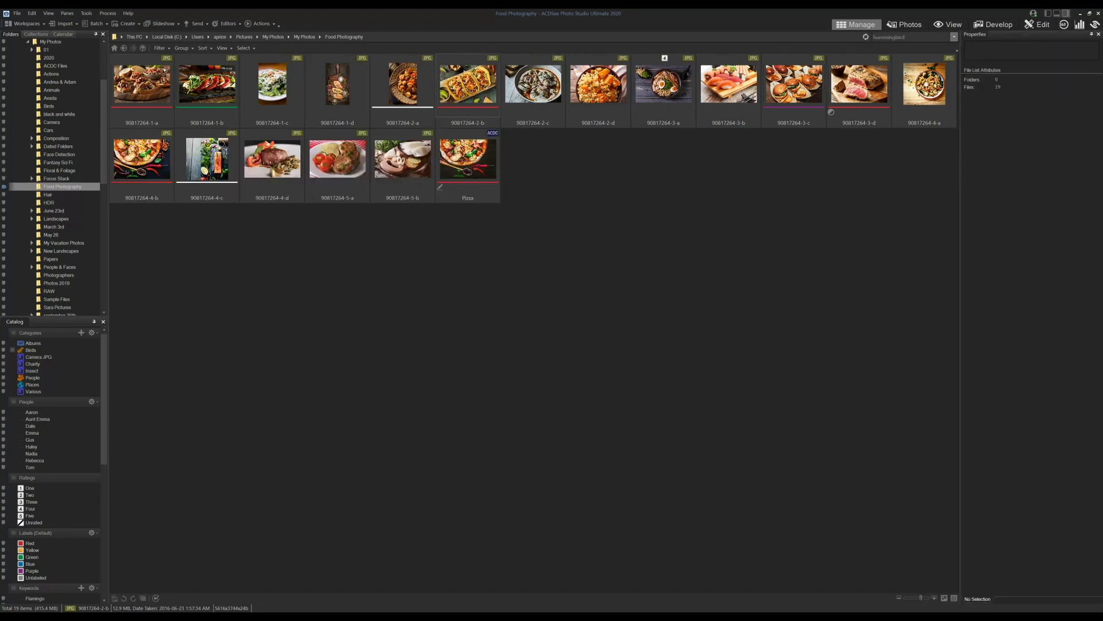
pyautogui.click(859, 84)
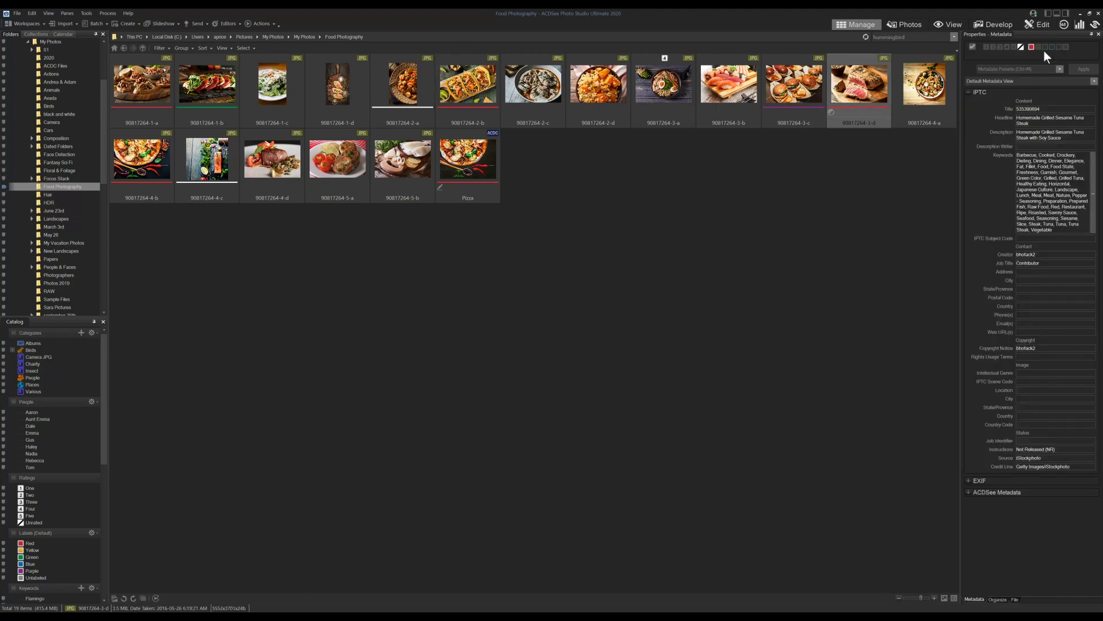
pyautogui.click(1067, 14)
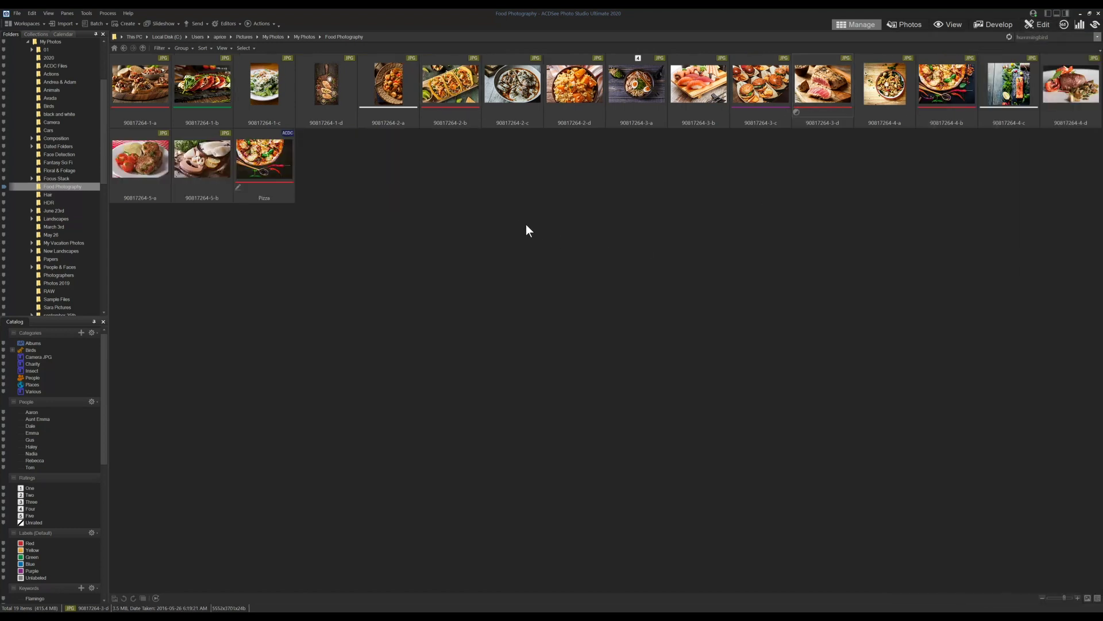
# - Save the current layout as workspace 'My New Workspace' through Manage Workspaces and confirm
pyautogui.click(31, 26)
pyautogui.click(38, 45)
pyautogui.click(598, 266)
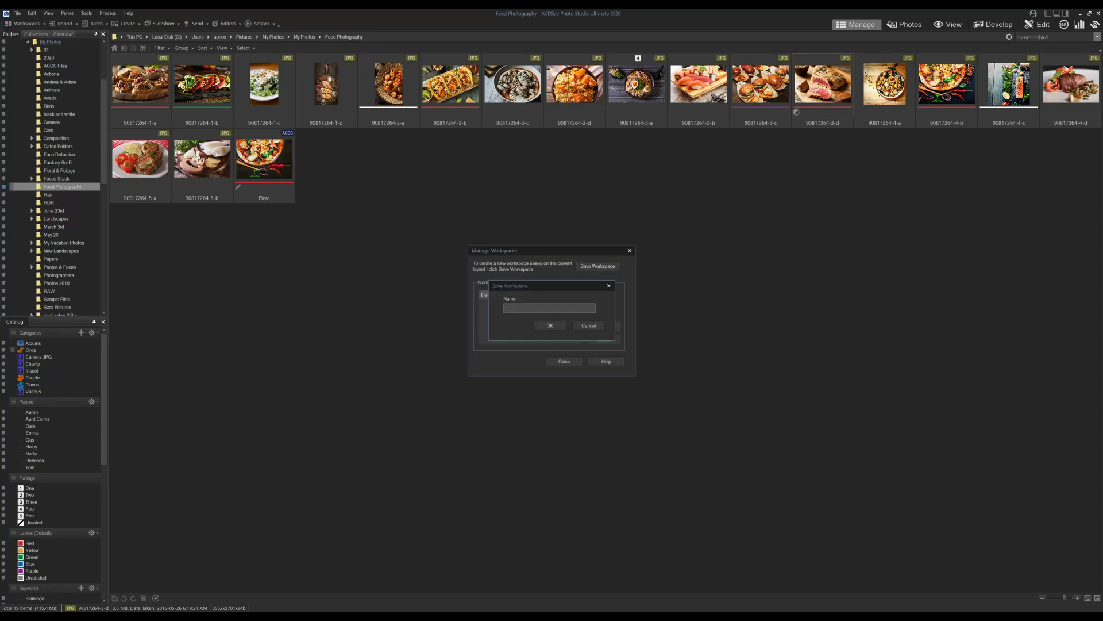
pyautogui.write('My New W')
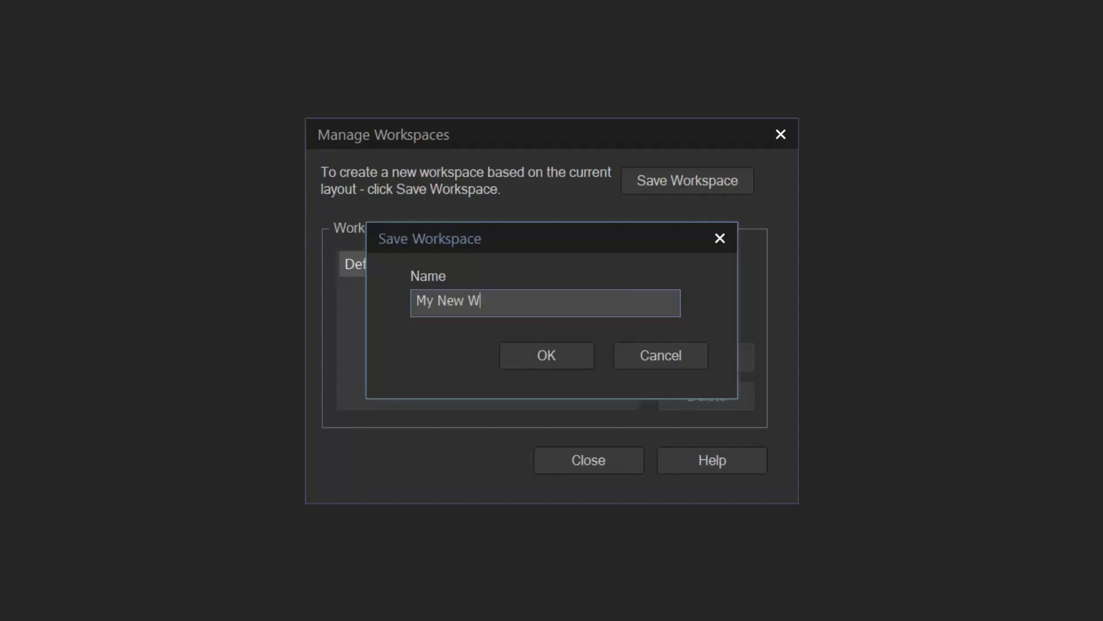
pyautogui.write('orkspace')
pyautogui.click(546, 356)
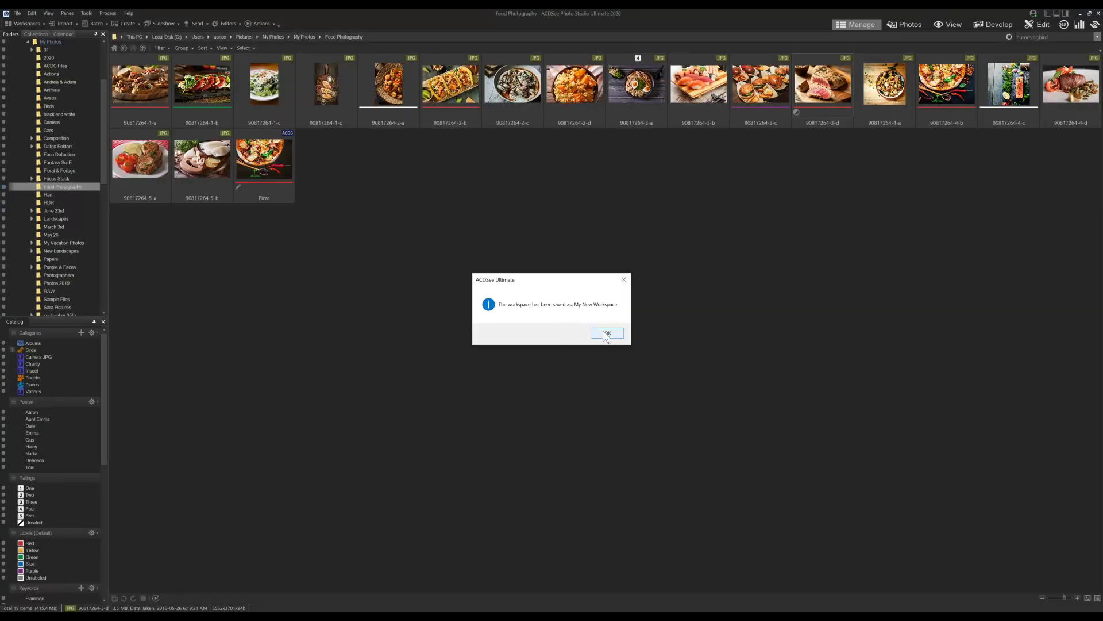
pyautogui.click(607, 335)
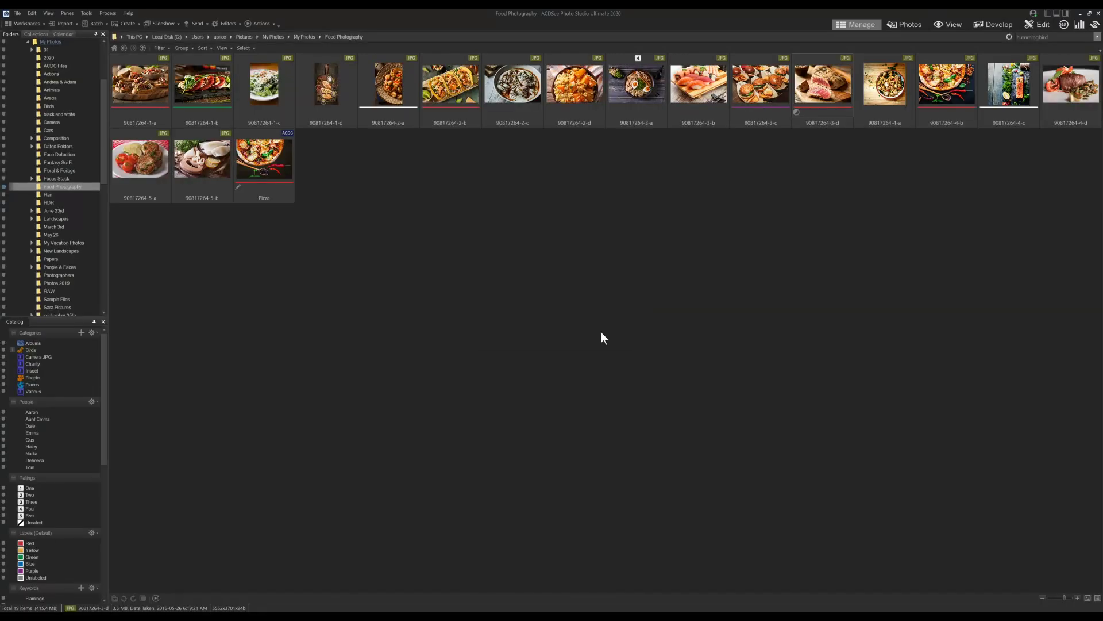
pyautogui.click(33, 23)
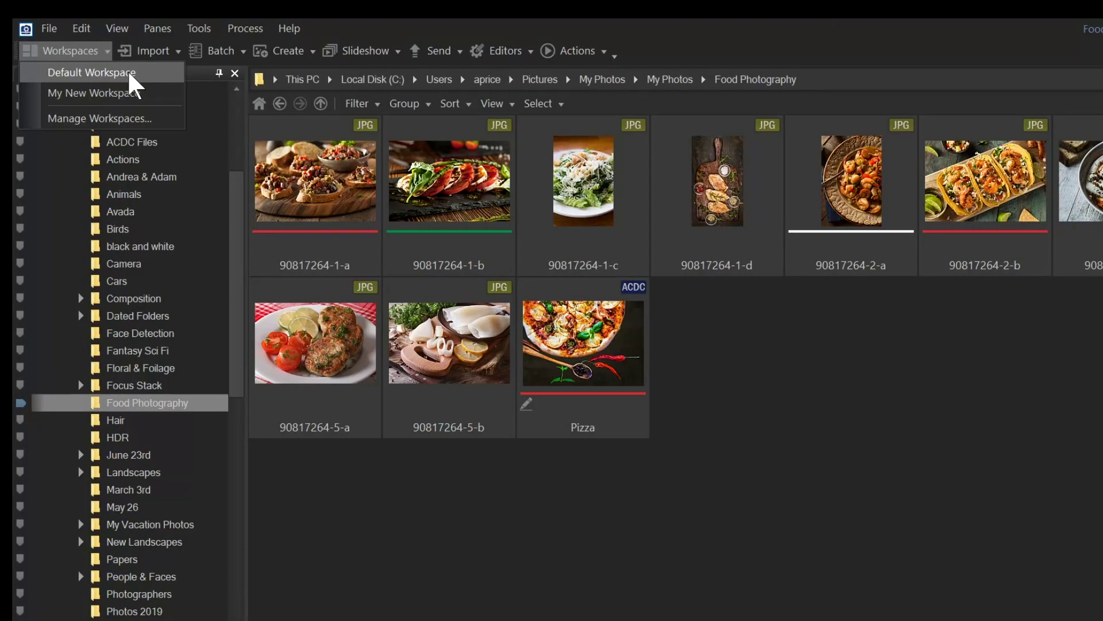
pyautogui.click(37, 33)
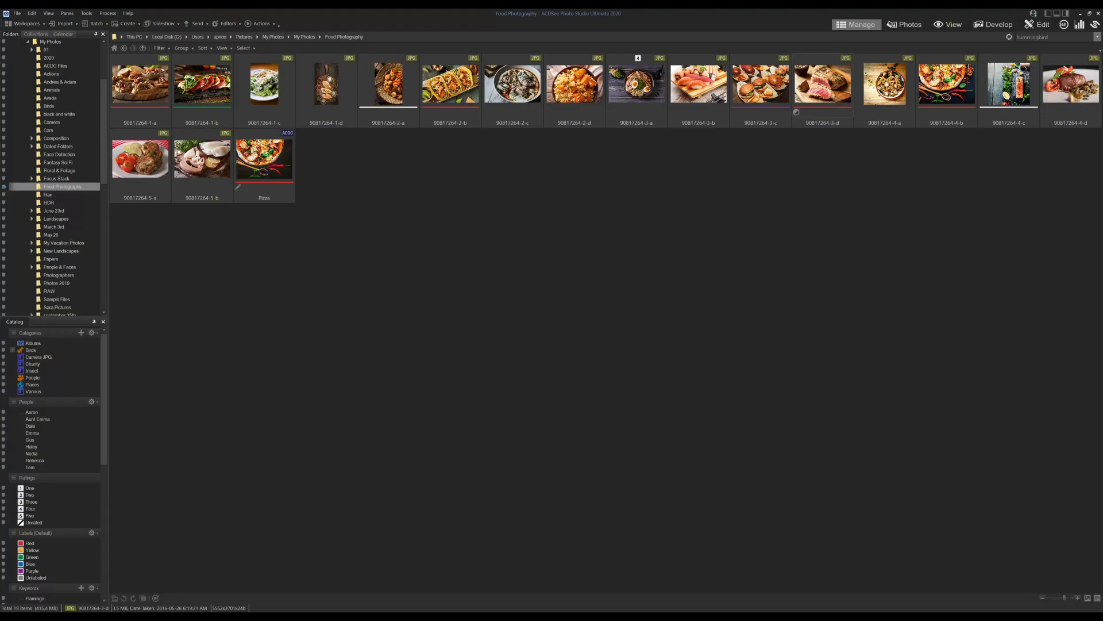
pyautogui.click(37, 24)
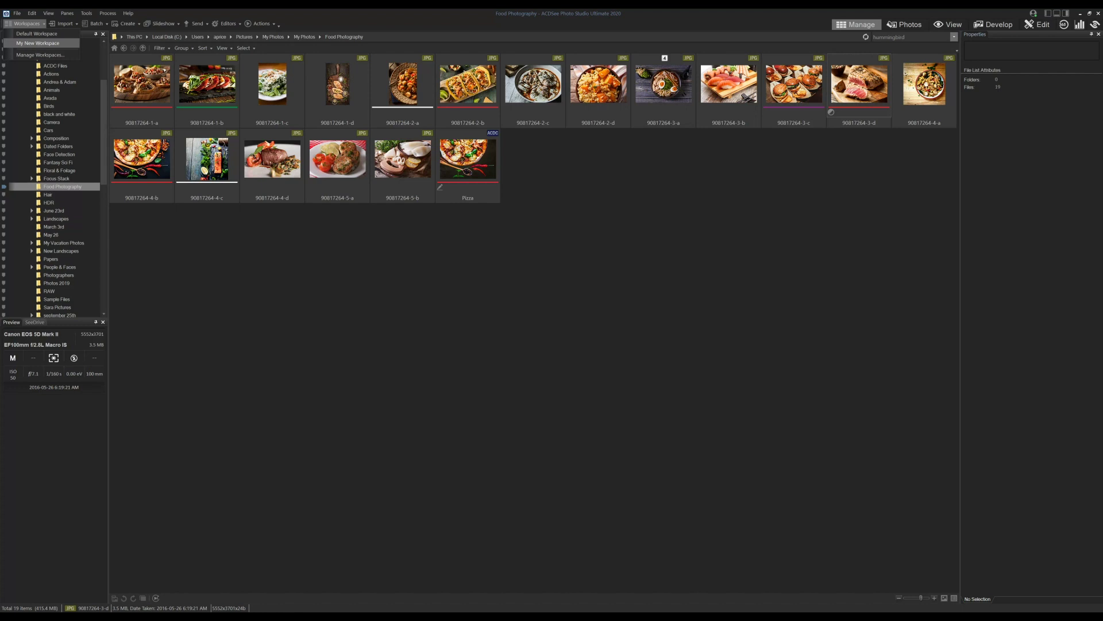
pyautogui.click(37, 43)
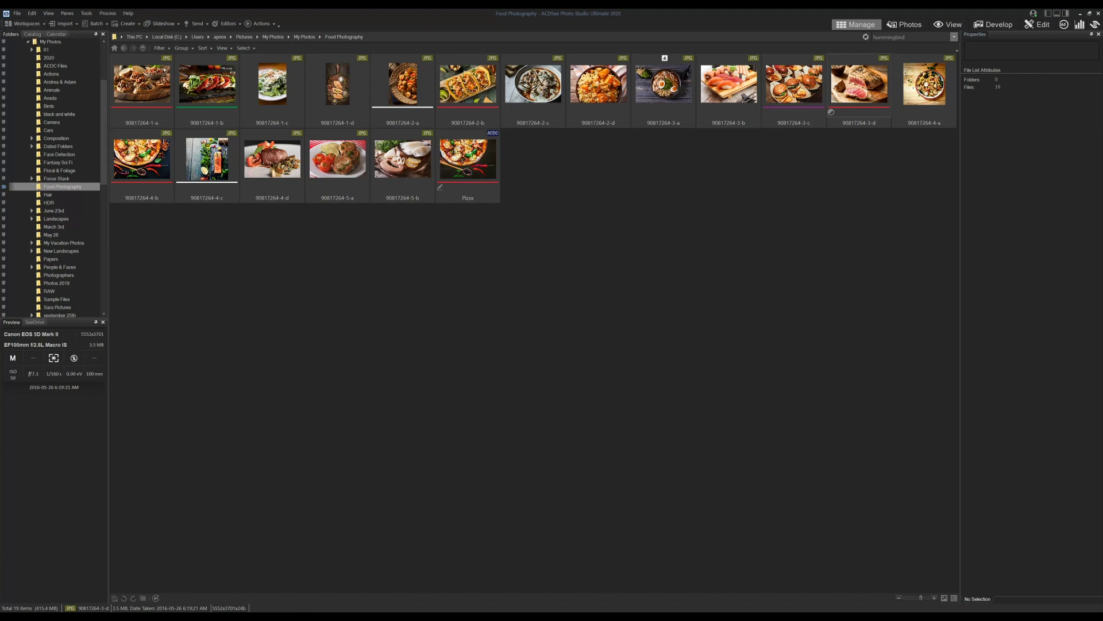